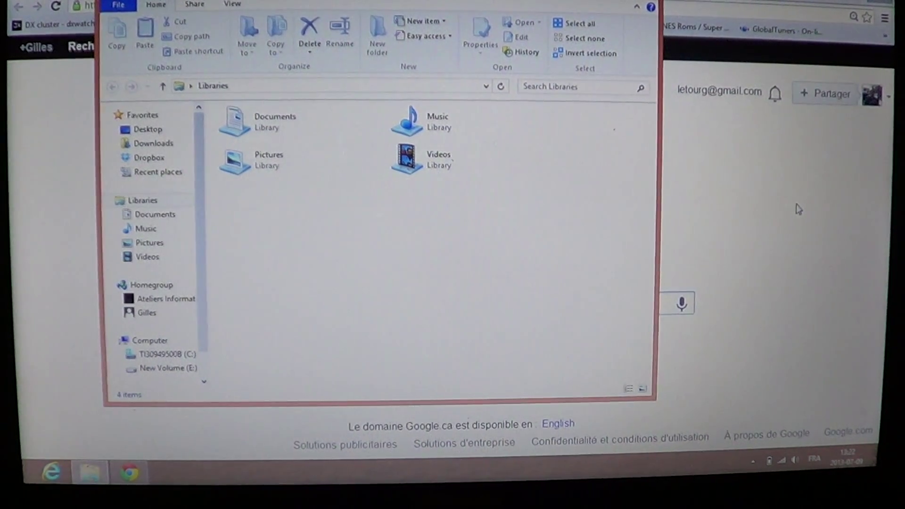
- Show the desktop with Win+D, open and reopen the bc-a13 schedule in Word, then bring Google Canada forward
key(super+d)
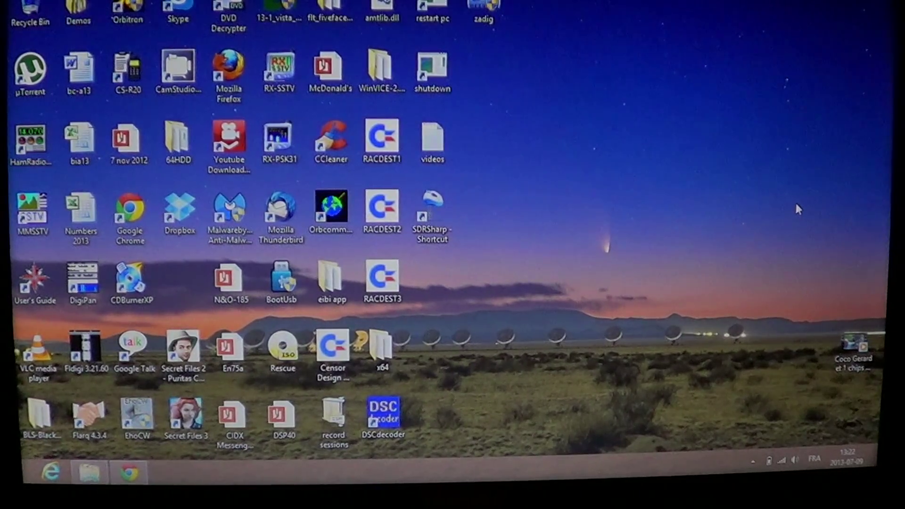
double_click(79, 67)
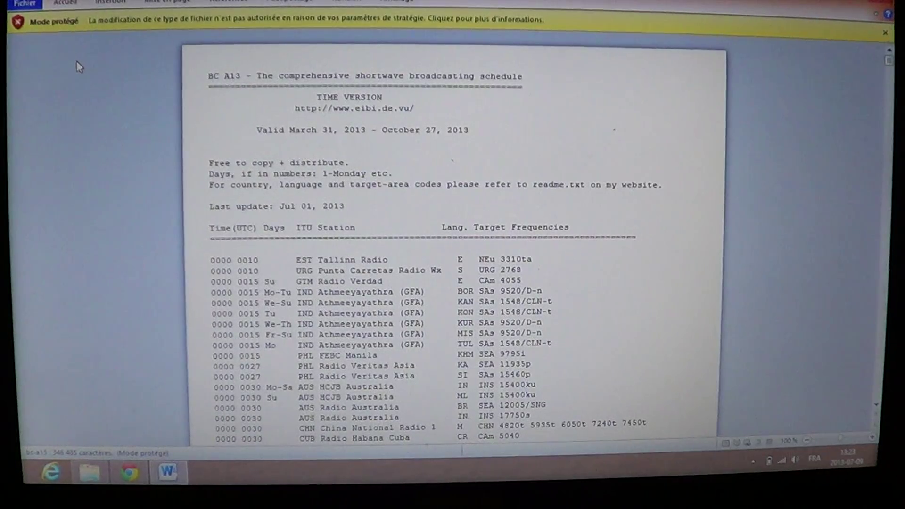
key(alt+F4)
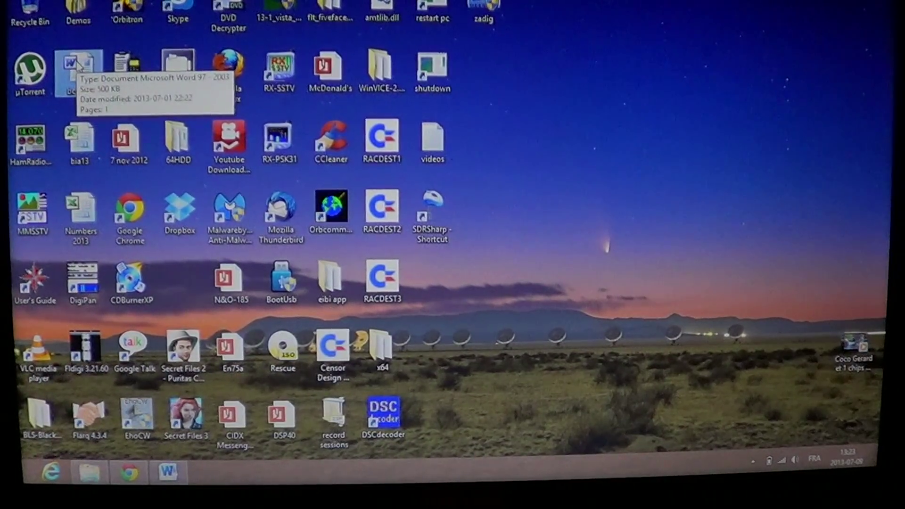
mouse_move(78, 68)
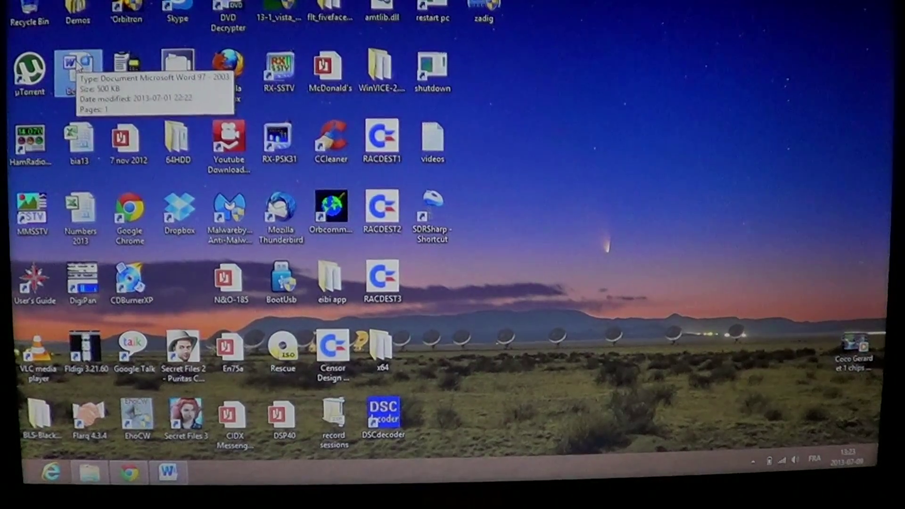
double_click(78, 66)
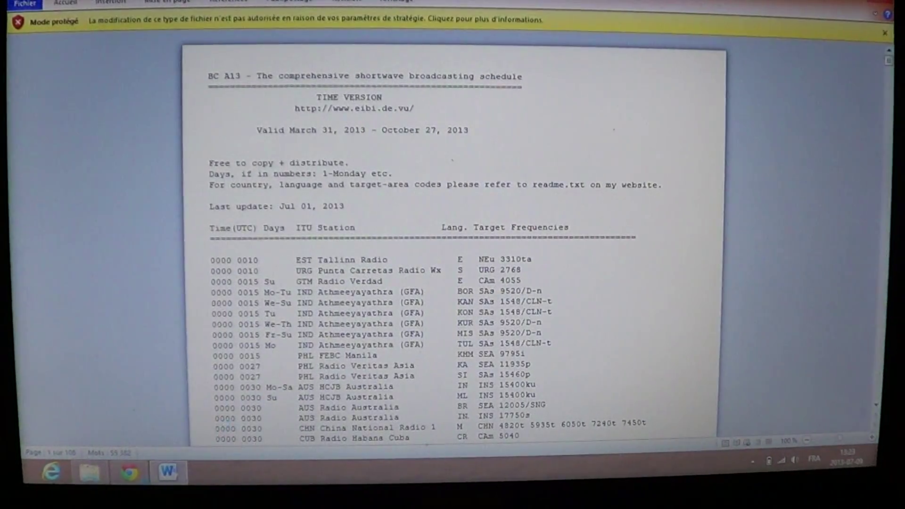
click(135, 473)
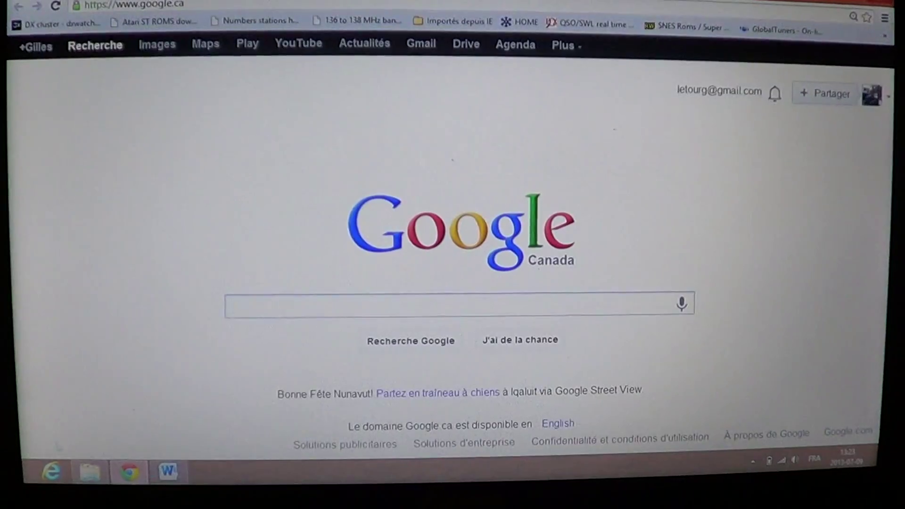
- Open the Libraries Explorer window, then hide and restore all windows with Win+D twice
click(85, 472)
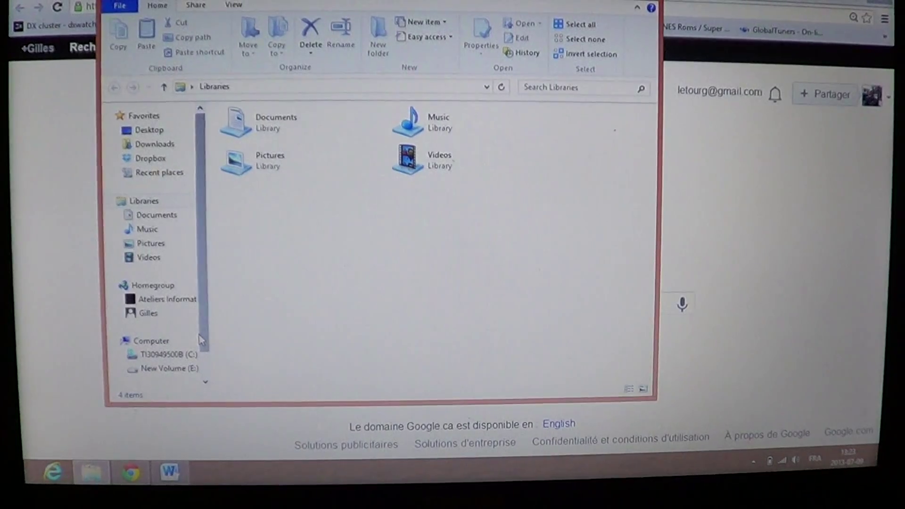
key(super+d)
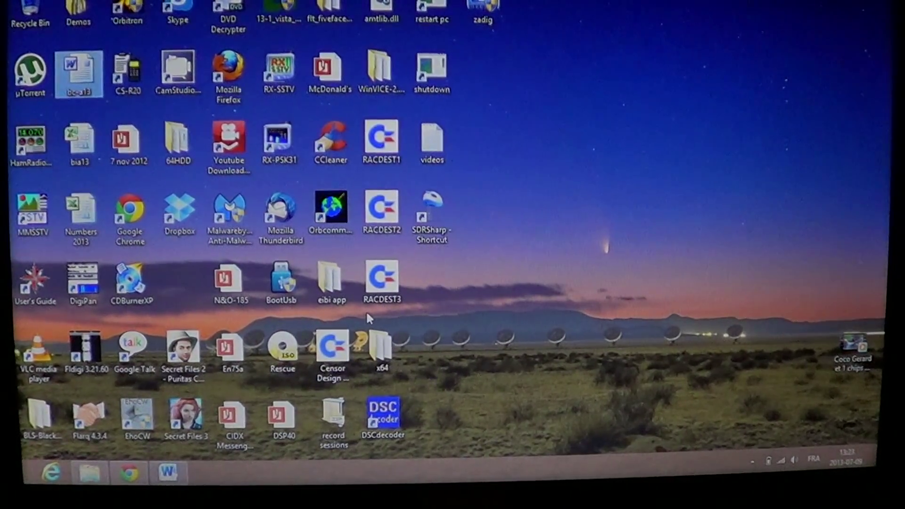
key(super+d)
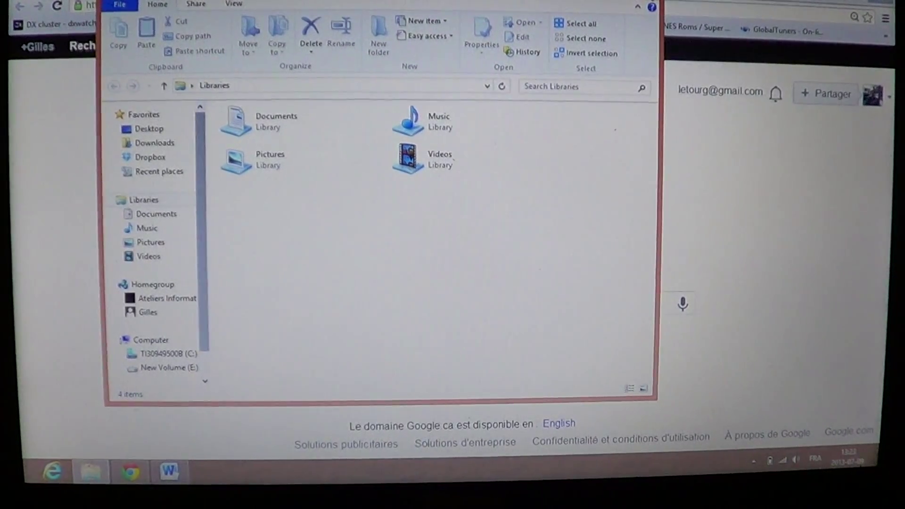
- Close the Libraries window and the bc-a13 Word document, leaving the desktop showing
key(alt+F4)
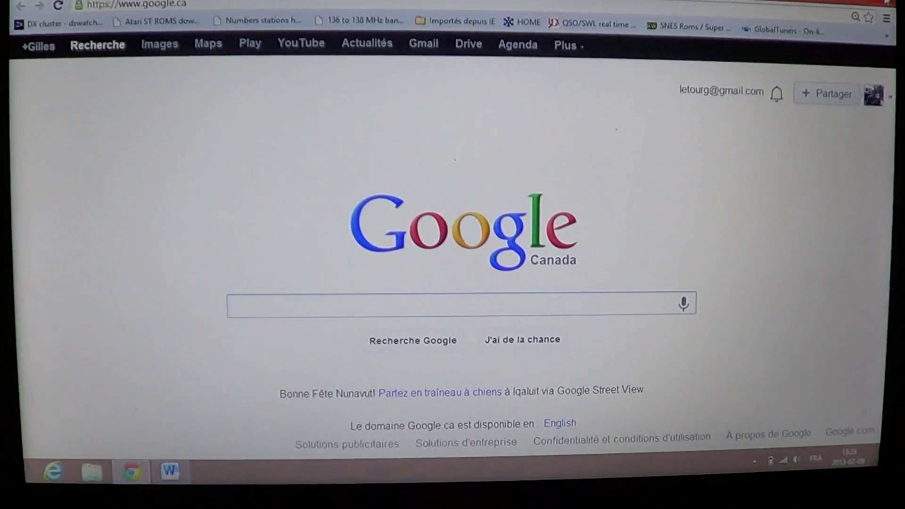
key(alt+F4)
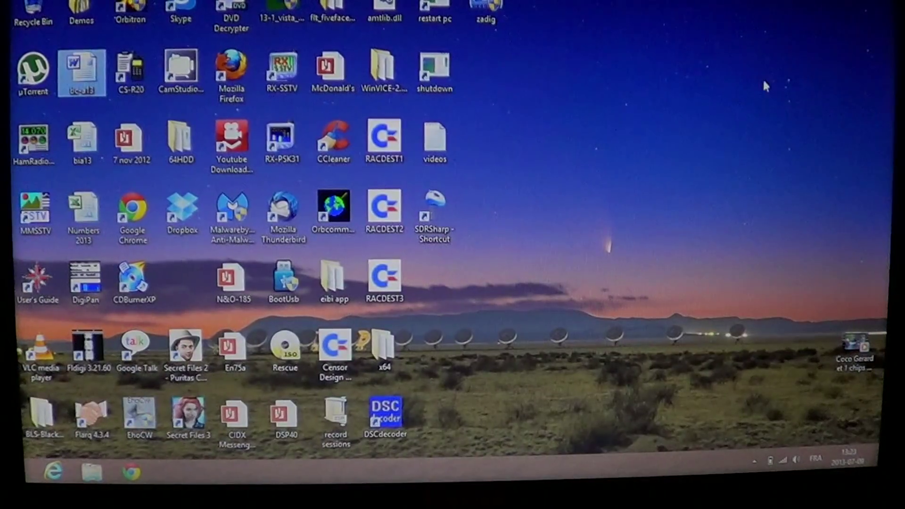
click(764, 86)
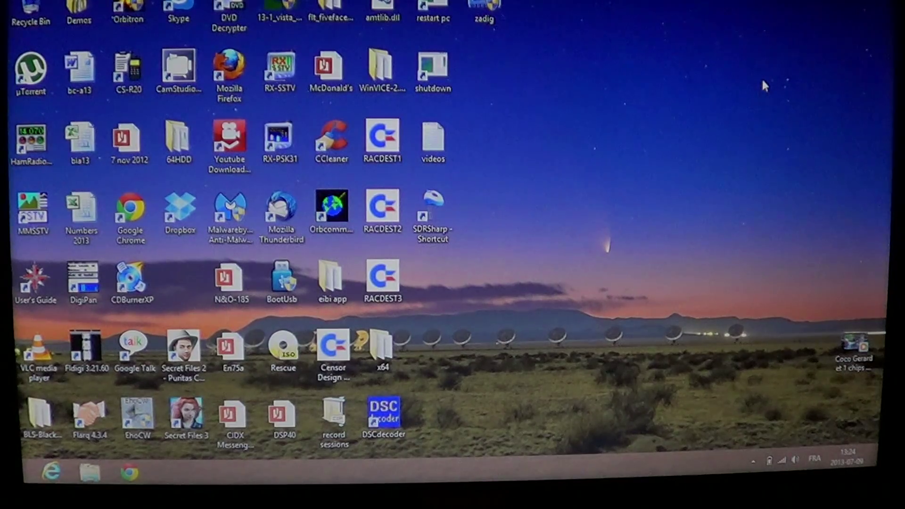
key(super)
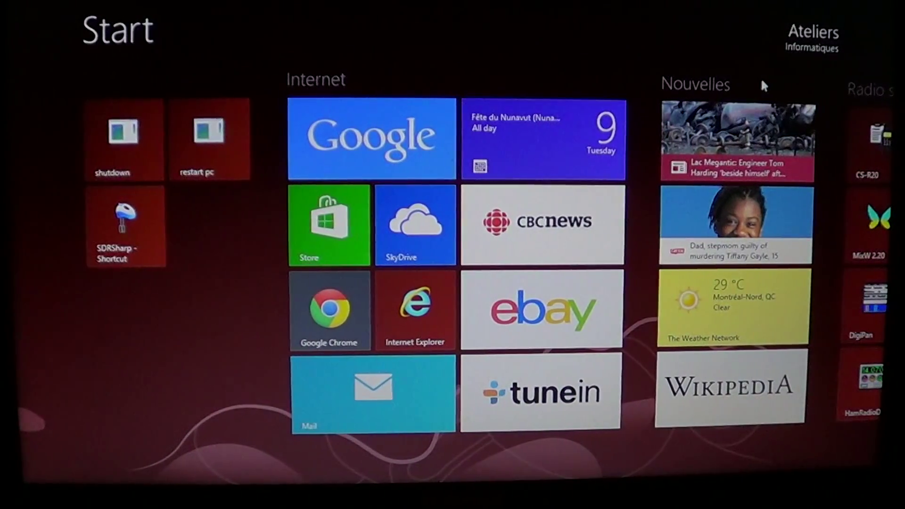